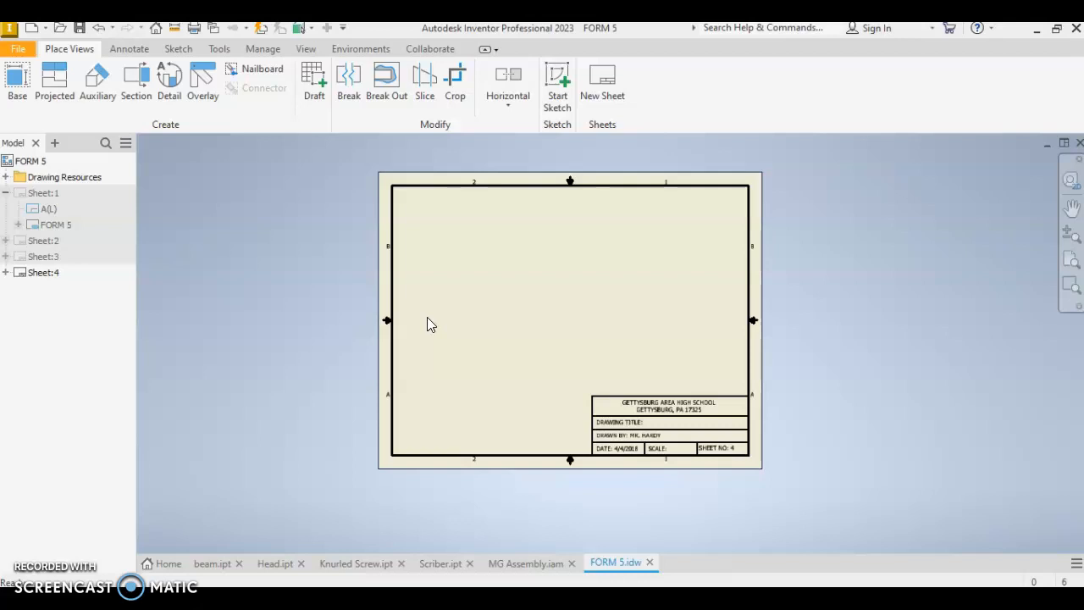
Edit Sheet:4 to use size B and name it SIZE B.
left_click(38, 274)
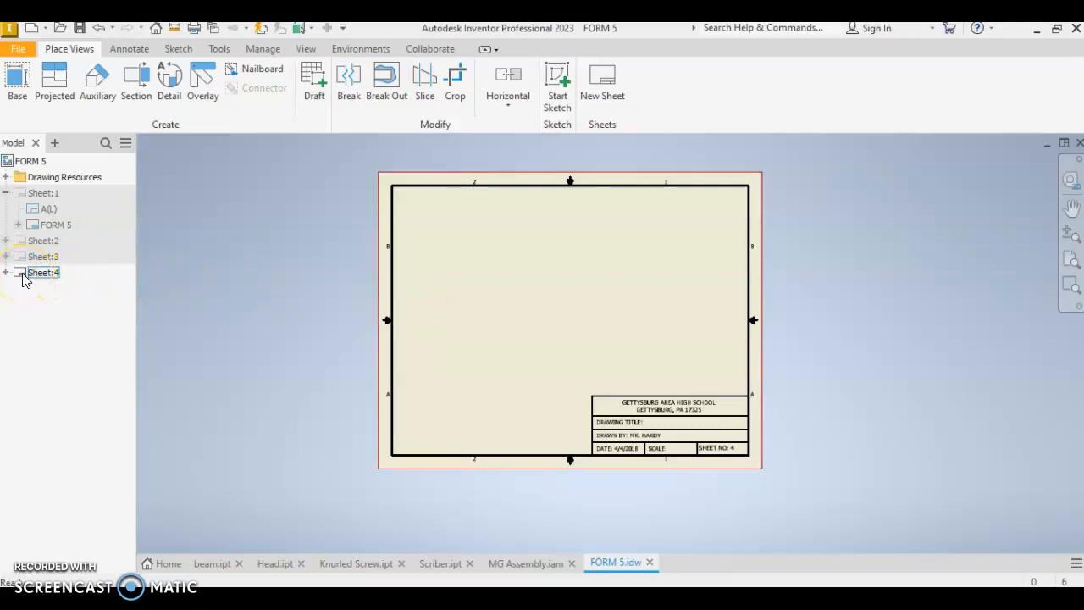
right_click(24, 275)
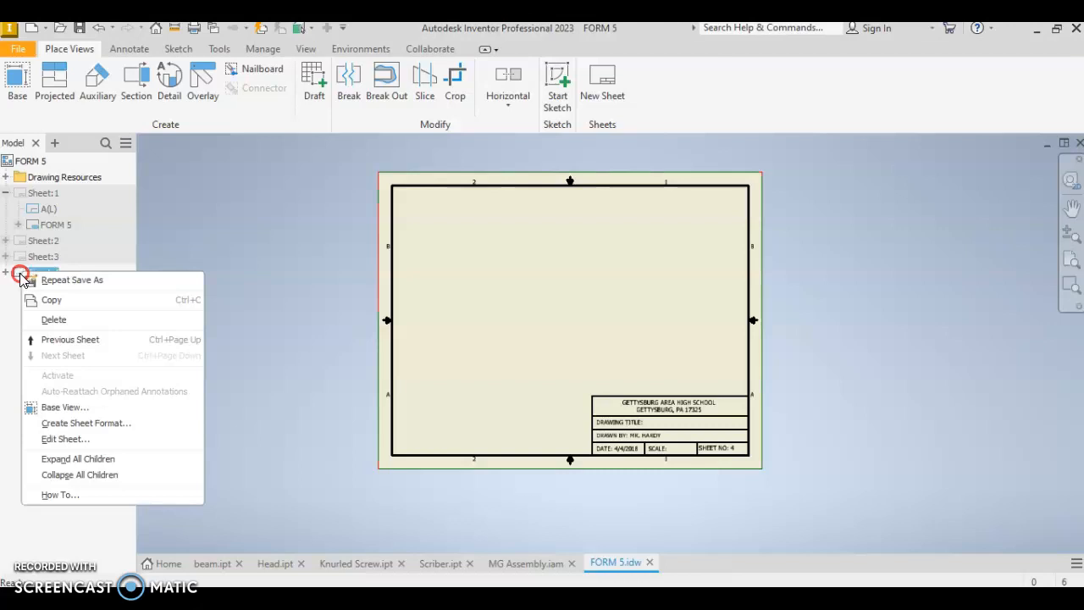
left_click(55, 440)
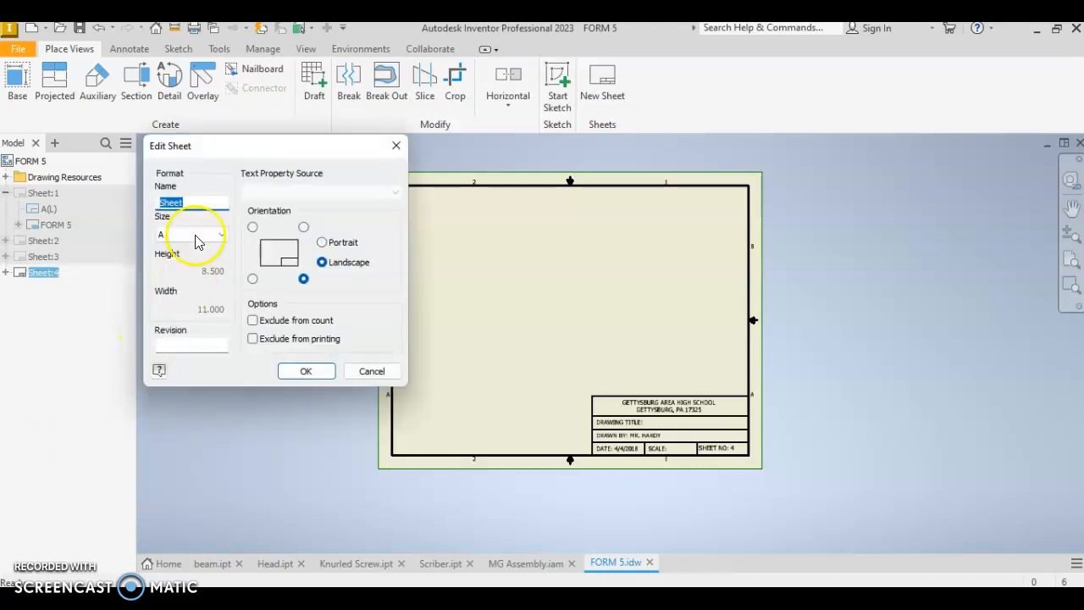
left_click(170, 236)
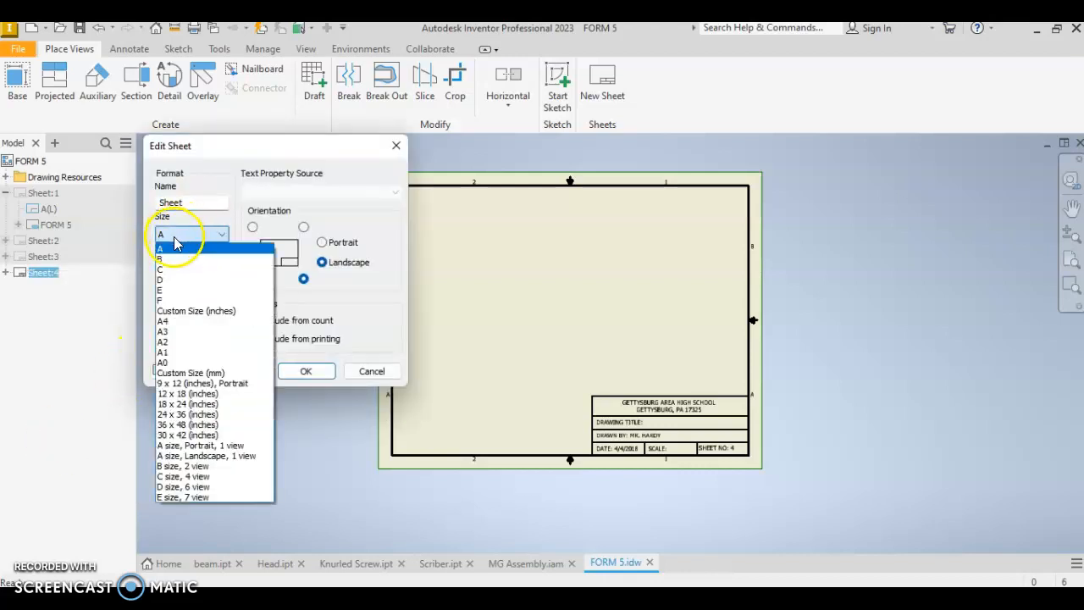
left_click(171, 254)
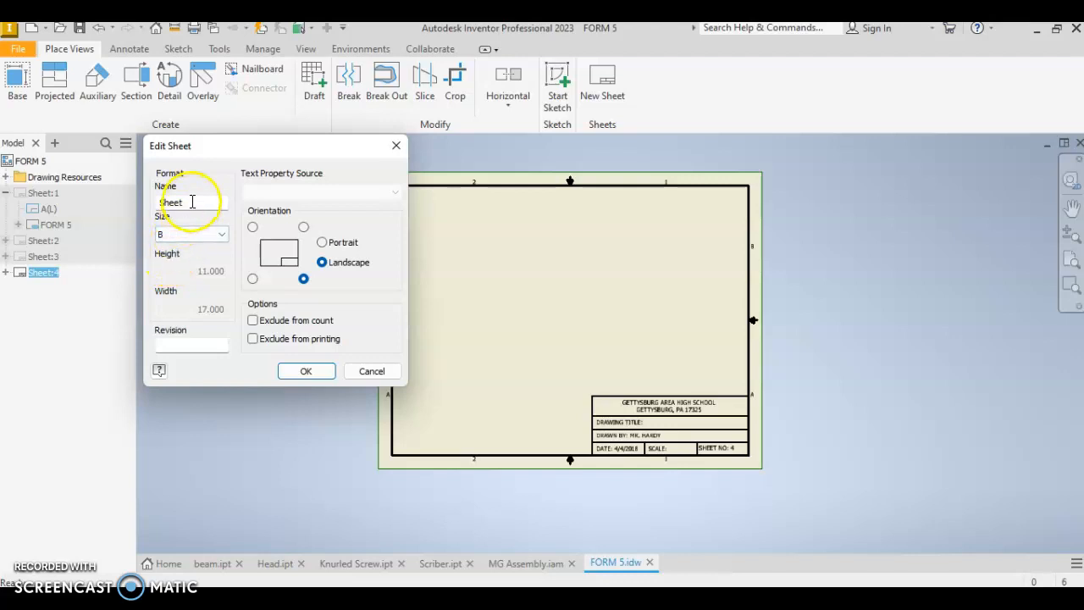
left_click_drag(192, 202, 152, 206)
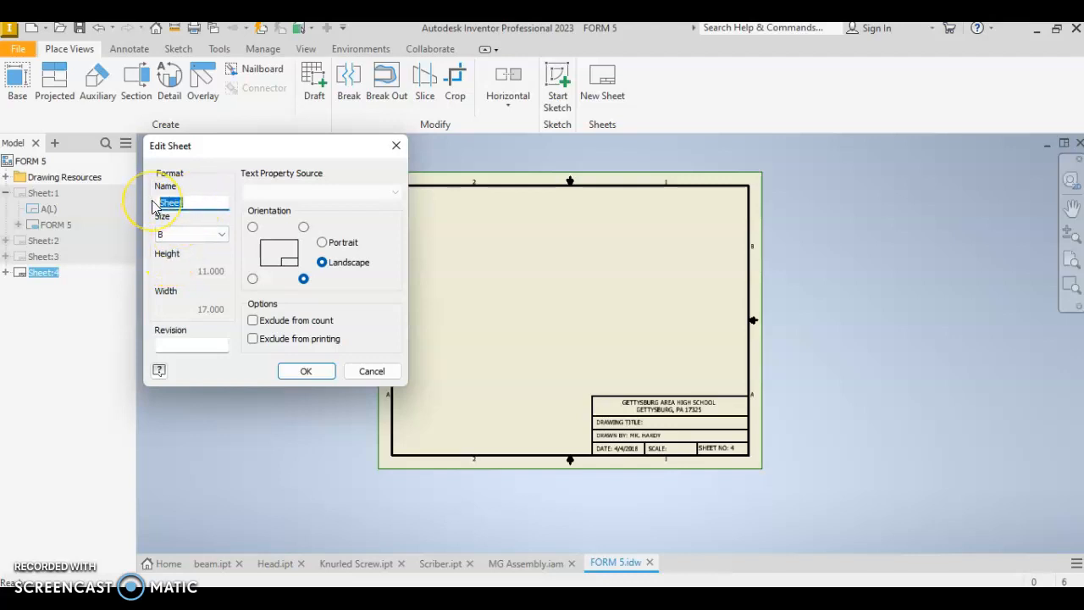
key("Caps_Lock")
type("SIZE B")
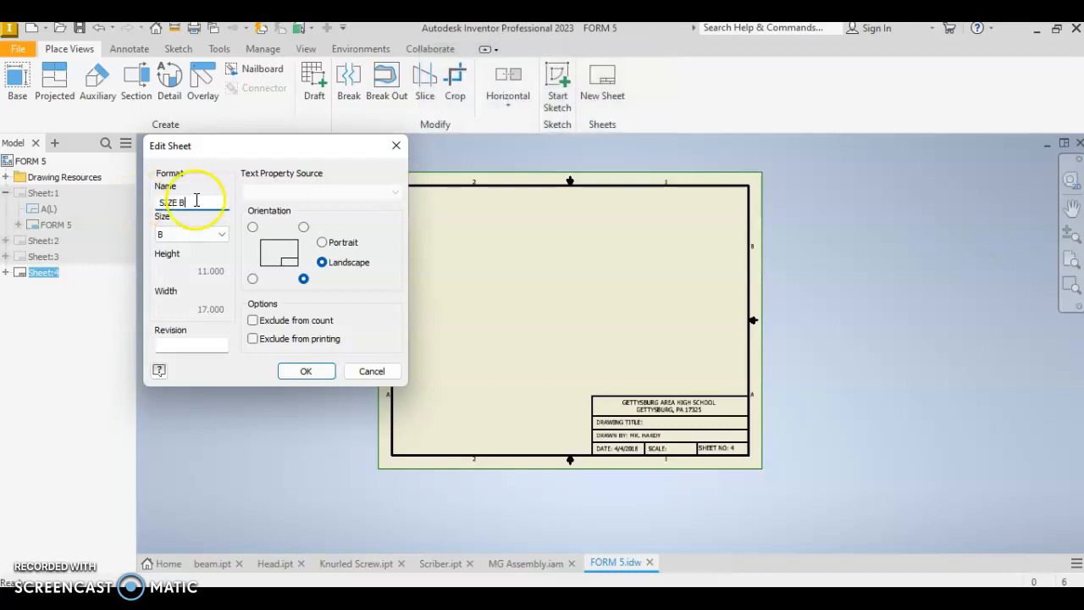
Try the other title block corners, settle on the lower-right corner with landscape orientation, and apply the sheet settings.
left_click(304, 227)
left_click(252, 227)
left_click(253, 277)
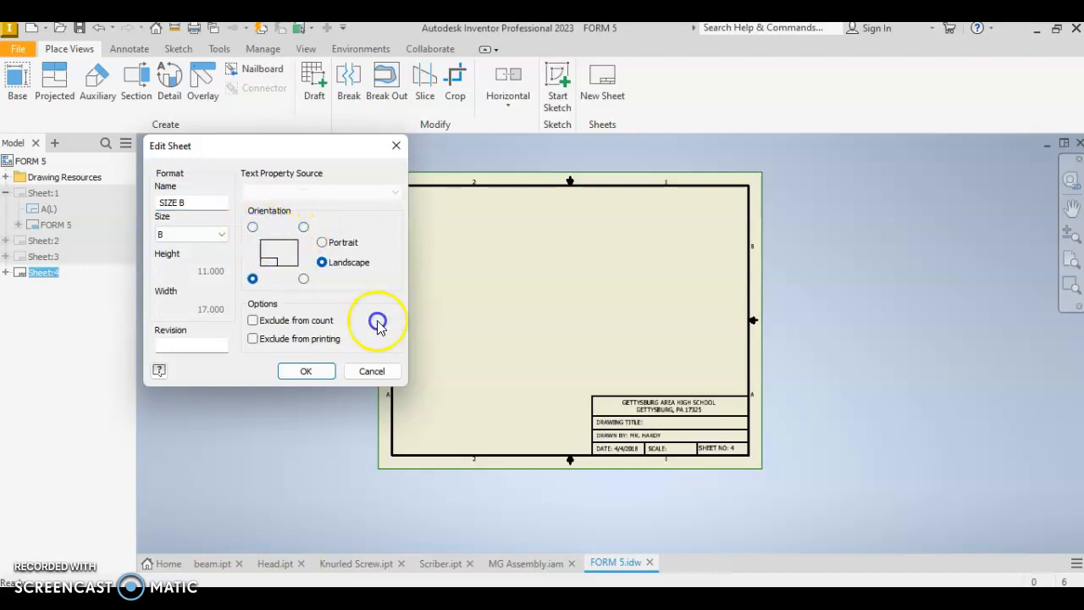
left_click(303, 278)
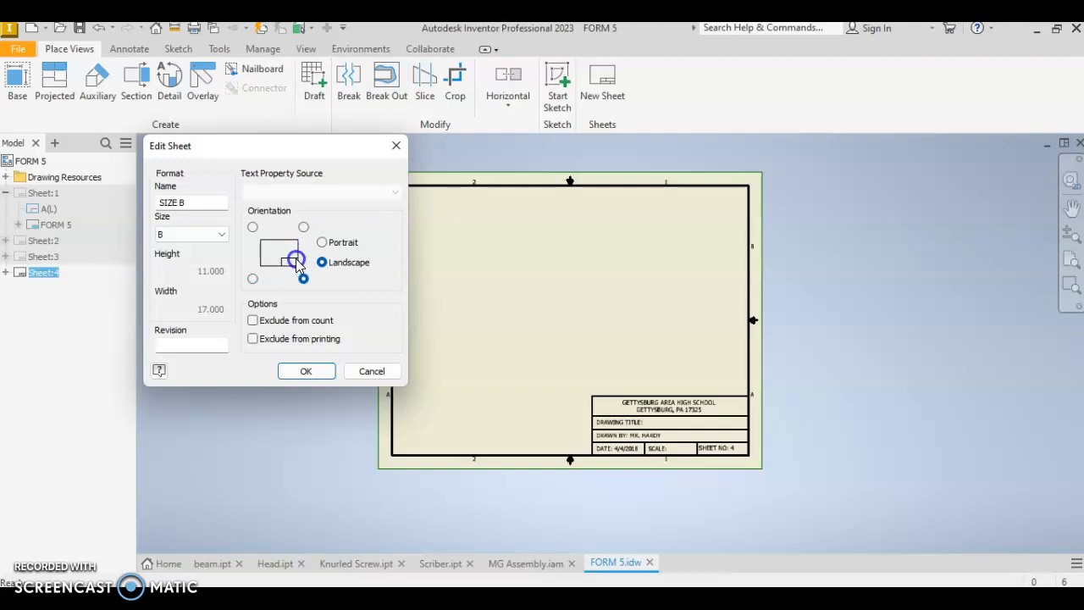
left_click(323, 262)
left_click(310, 373)
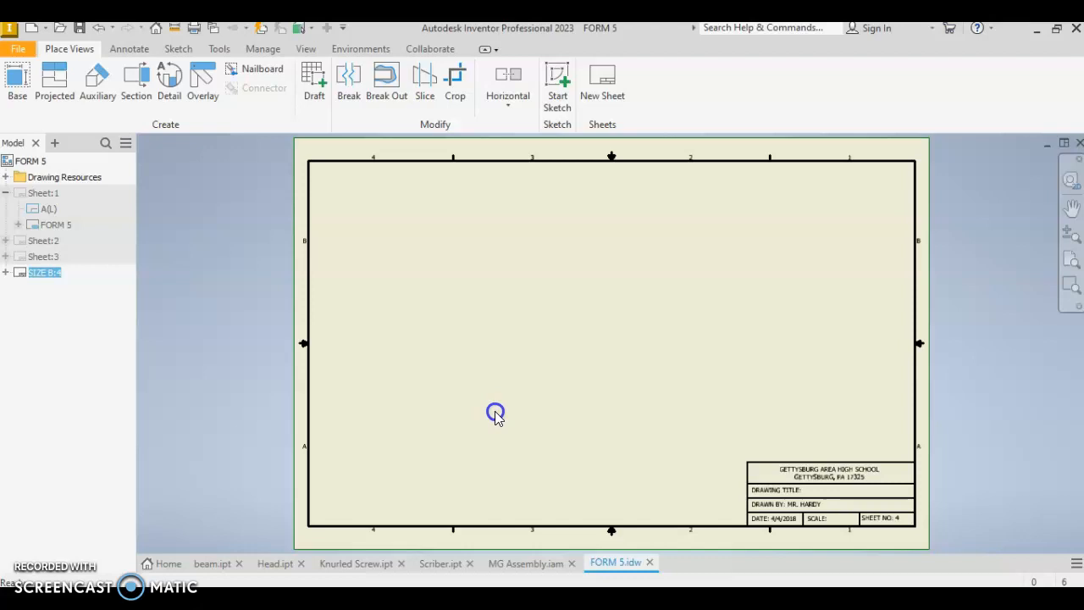
Switch to the browser to examine the border and layout in MARKING GAGE SAMPLE.pdf, and return to the Inventor drawing.
left_click(591, 295)
left_click(464, 463)
left_click(651, 598)
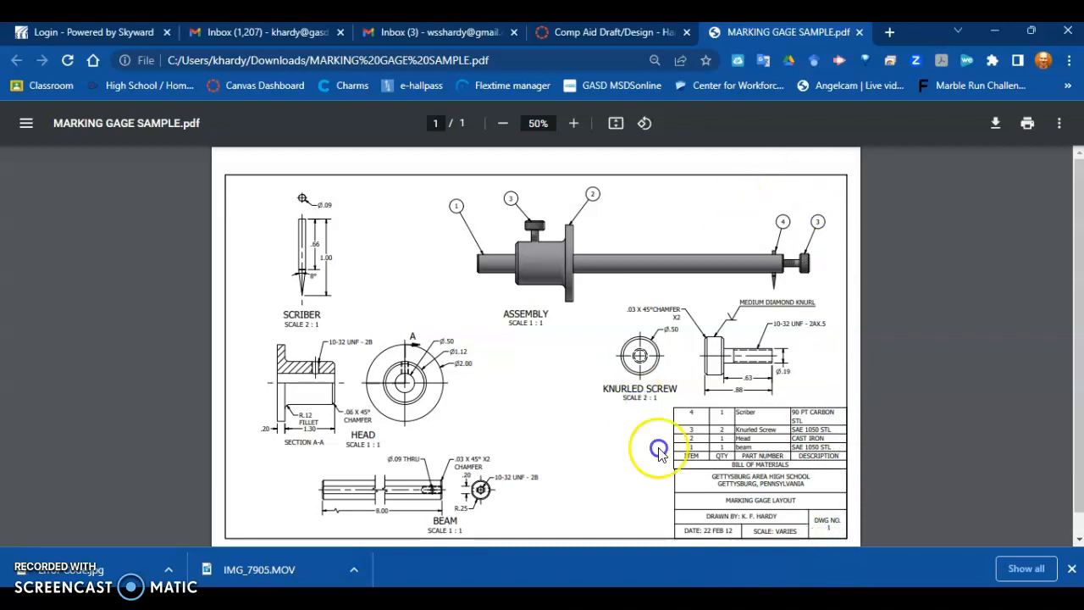
left_click(691, 534)
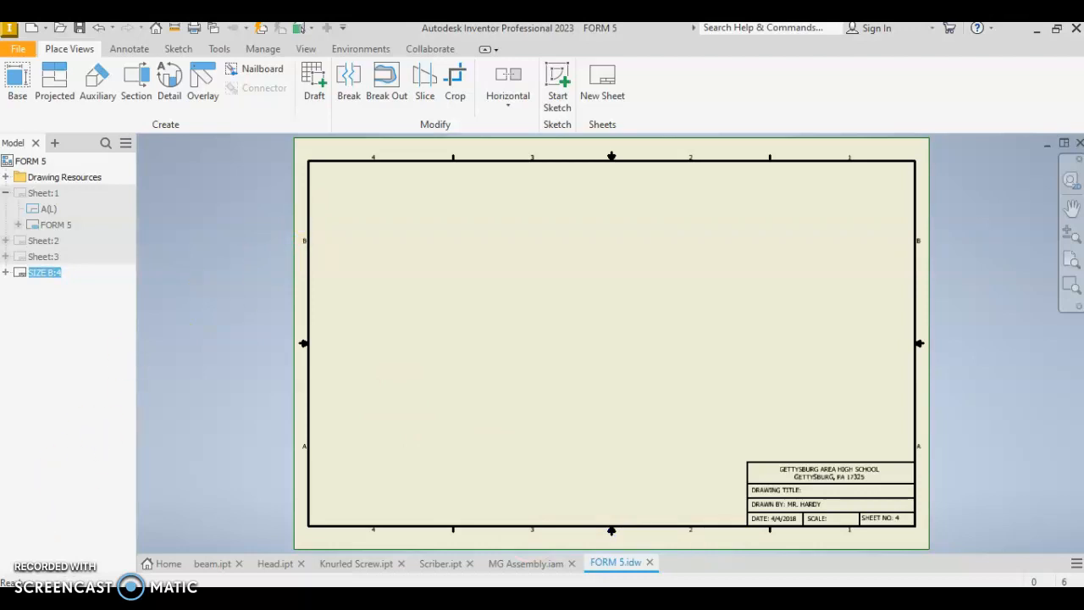
Delete the Default Border from the SIZE B:4 sheet.
left_click(6, 273)
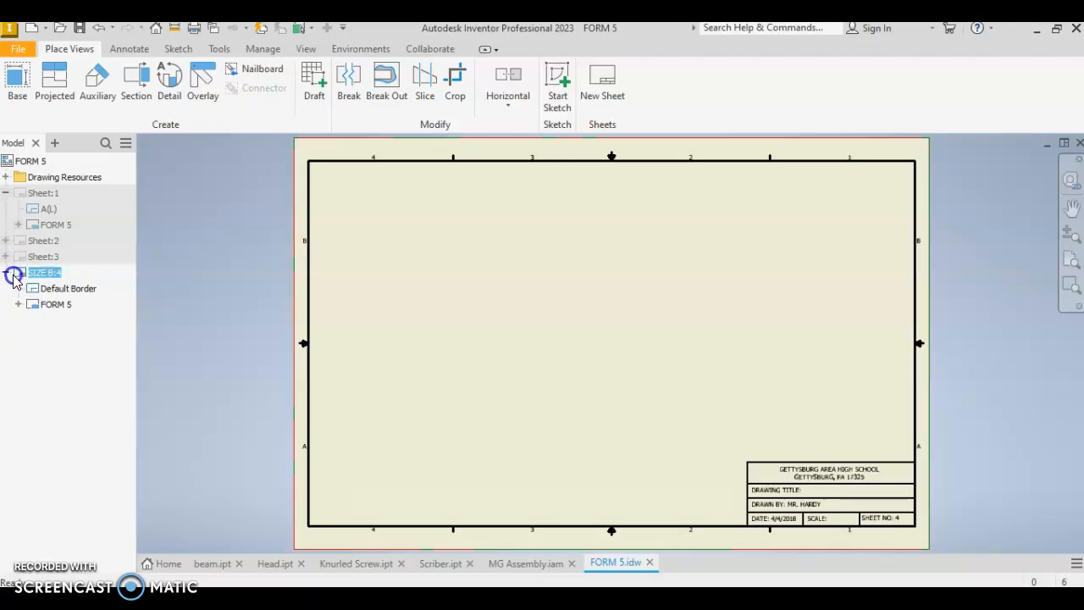
left_click(30, 303)
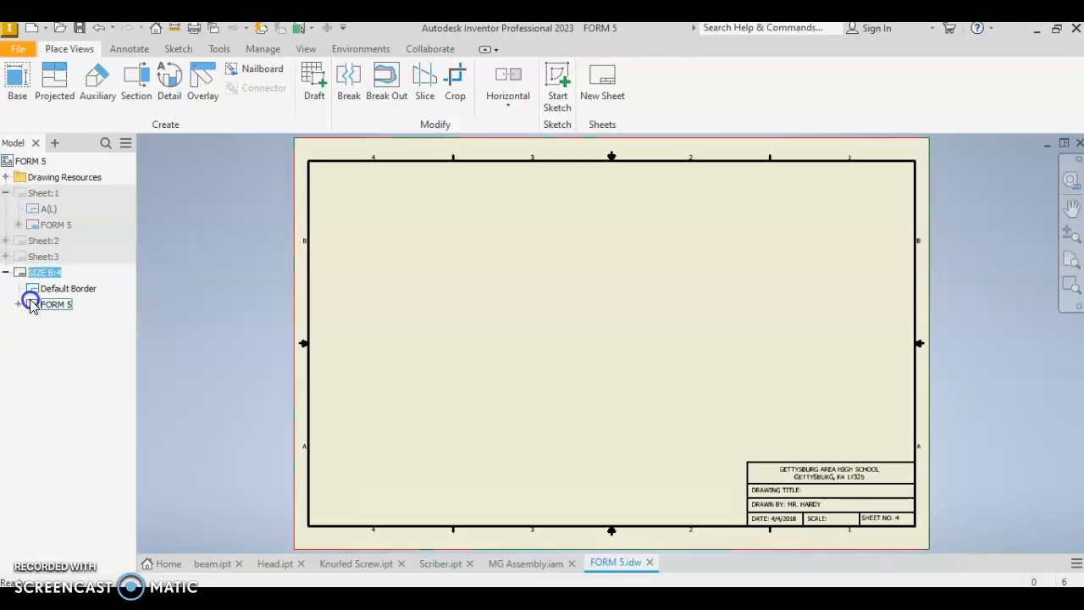
left_click(34, 290)
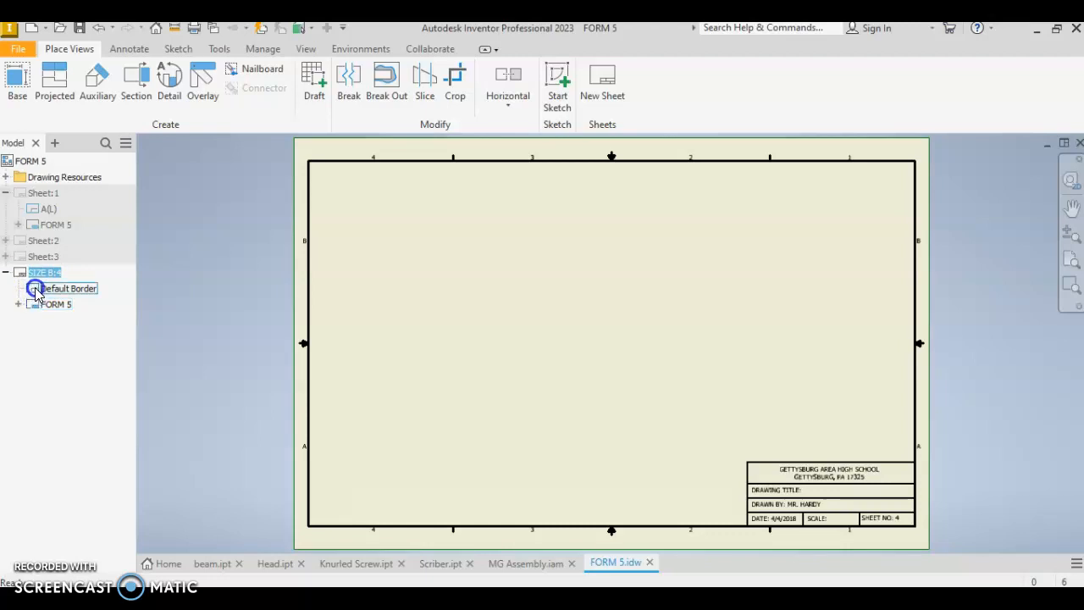
right_click(36, 293)
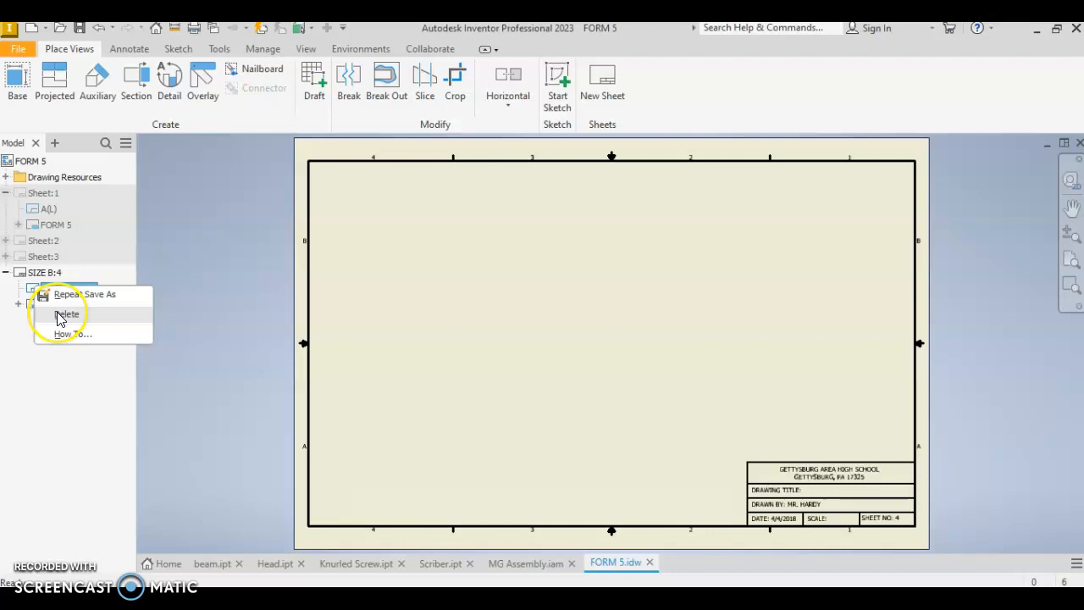
left_click(64, 314)
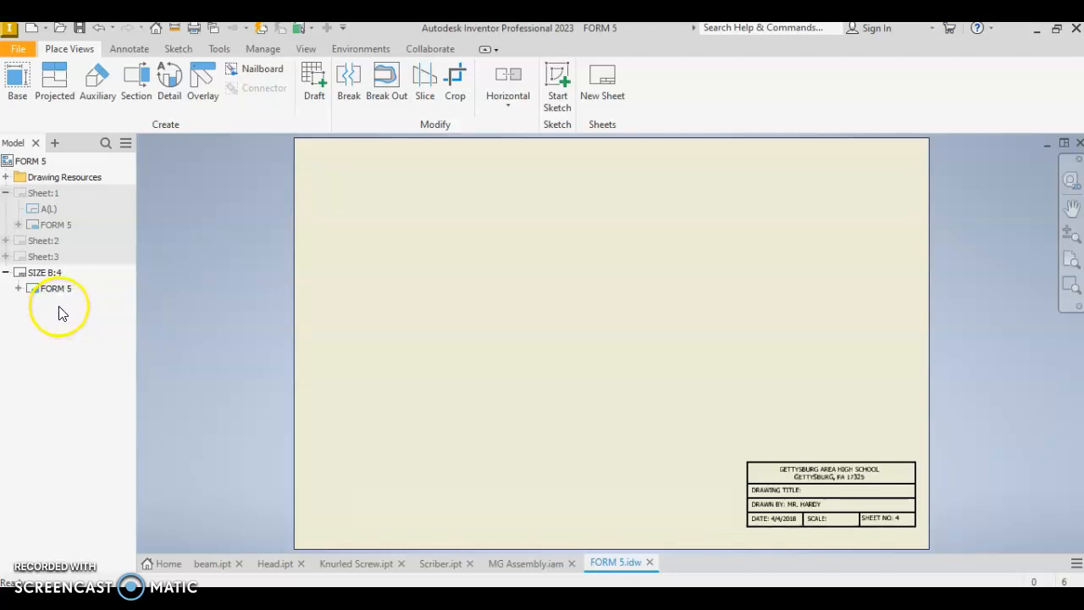
Start defining a new border under Borders in the Drawing Resources.
left_click(6, 177)
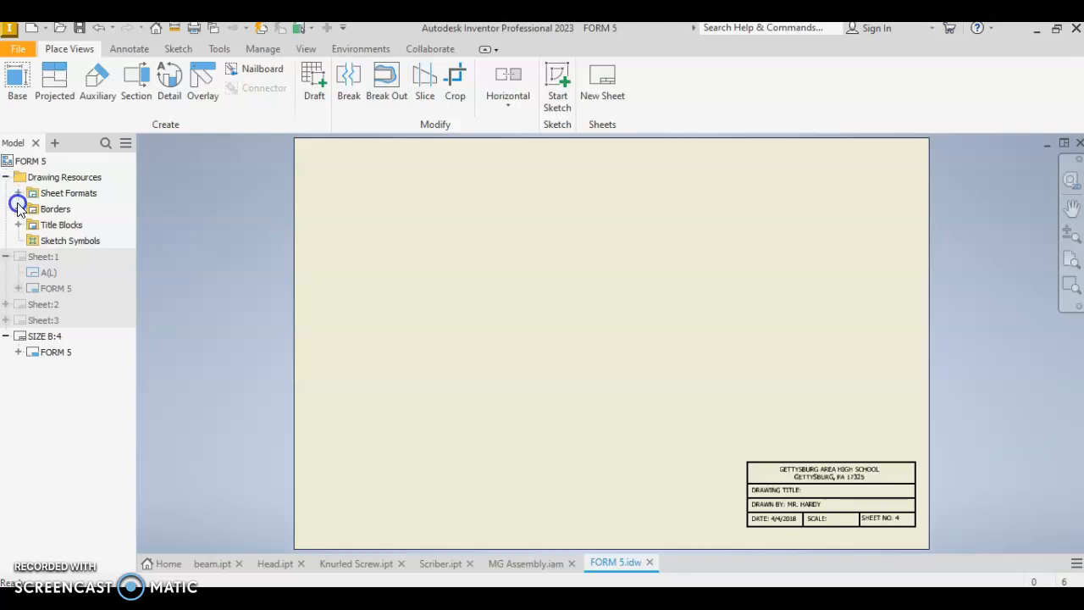
left_click(19, 208)
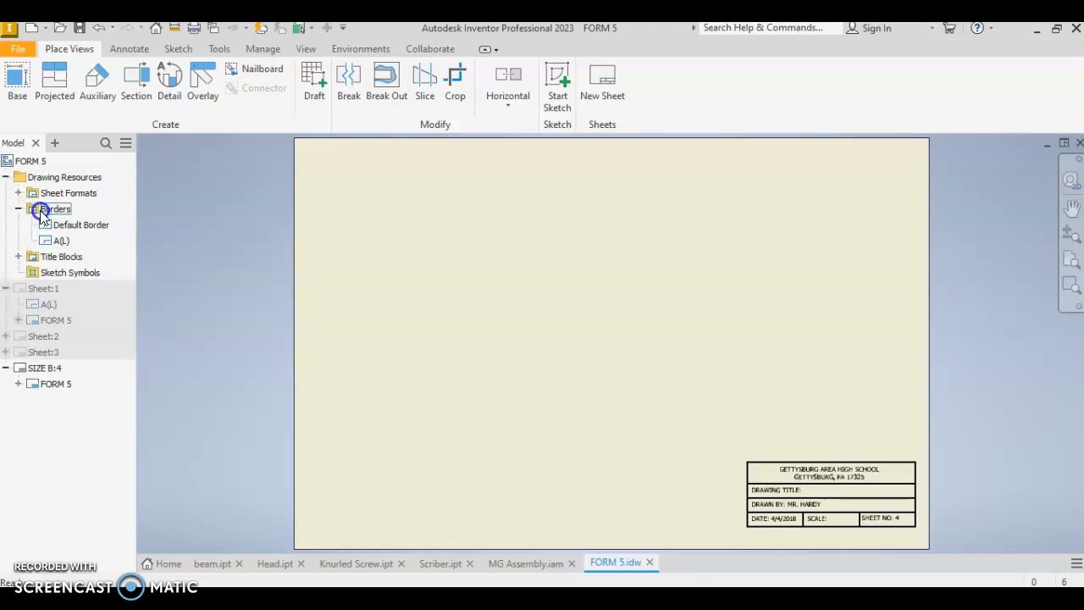
left_click(61, 225)
left_click(55, 240)
left_click(51, 225)
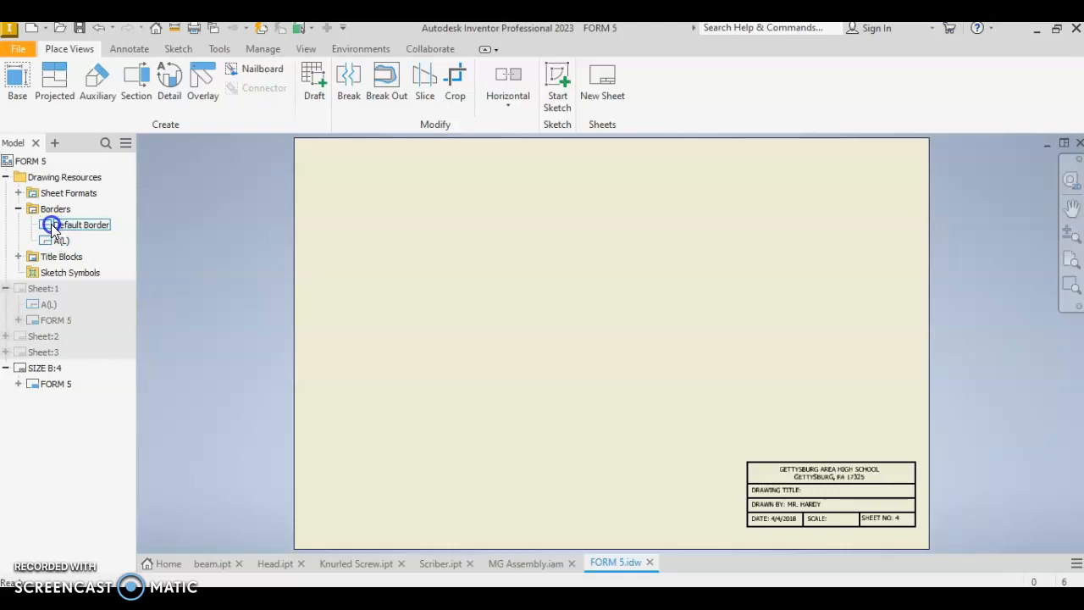
left_click(48, 210)
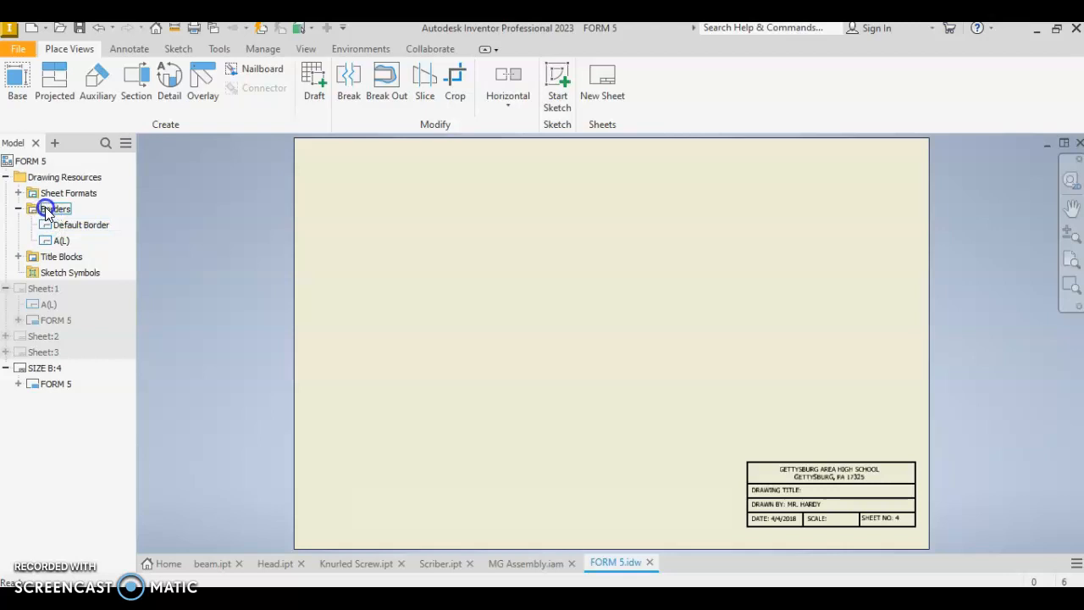
right_click(49, 211)
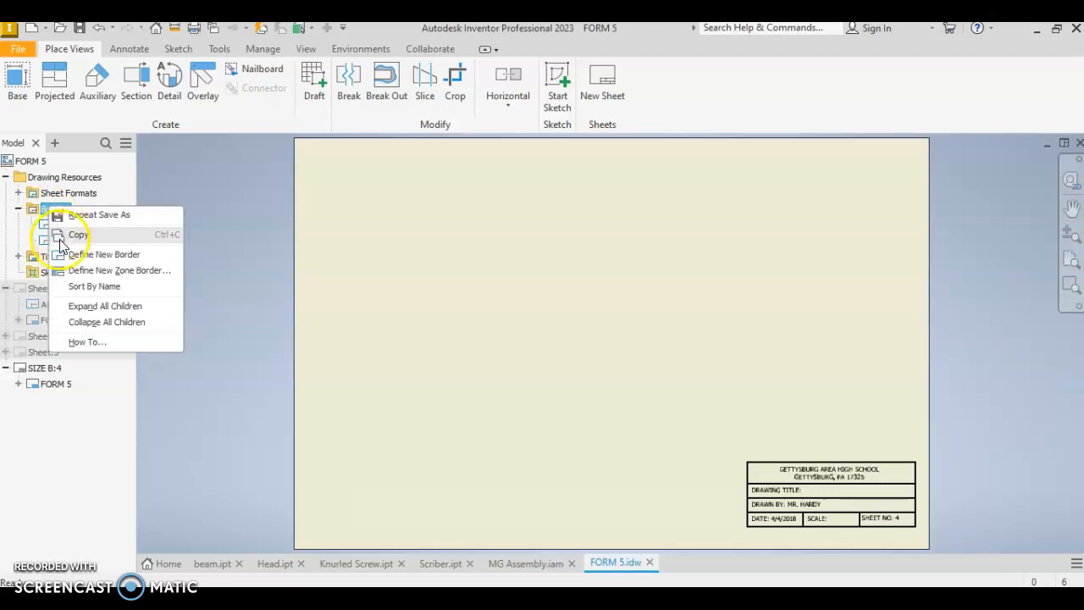
left_click(75, 256)
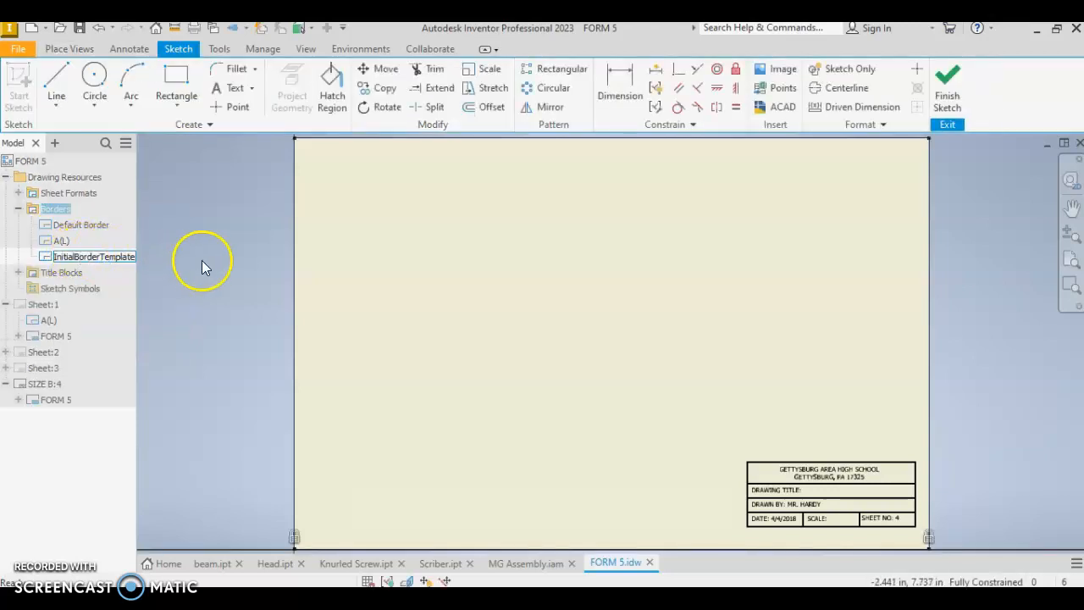
Draw a border rectangle 16.5 in wide and 10 in high, starting near the sheet's upper-left corner.
left_click(176, 80)
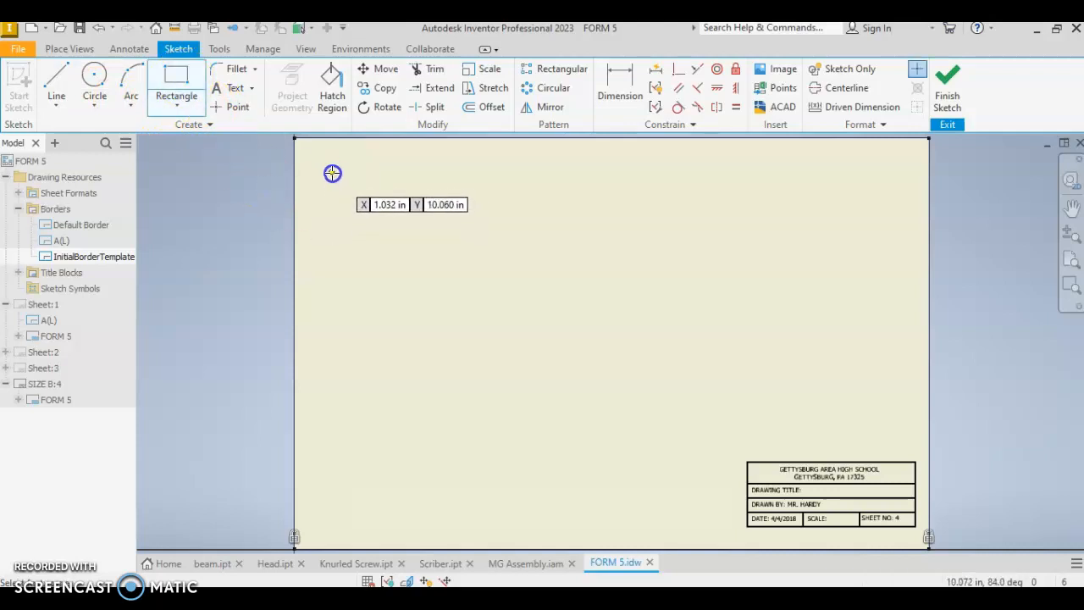
left_click(312, 153)
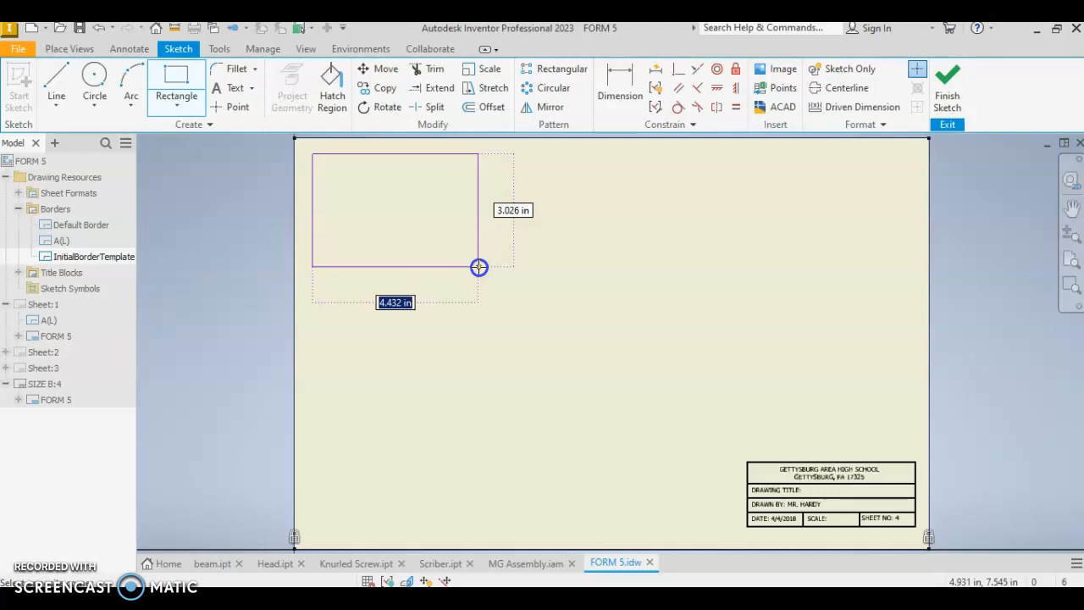
type("16")
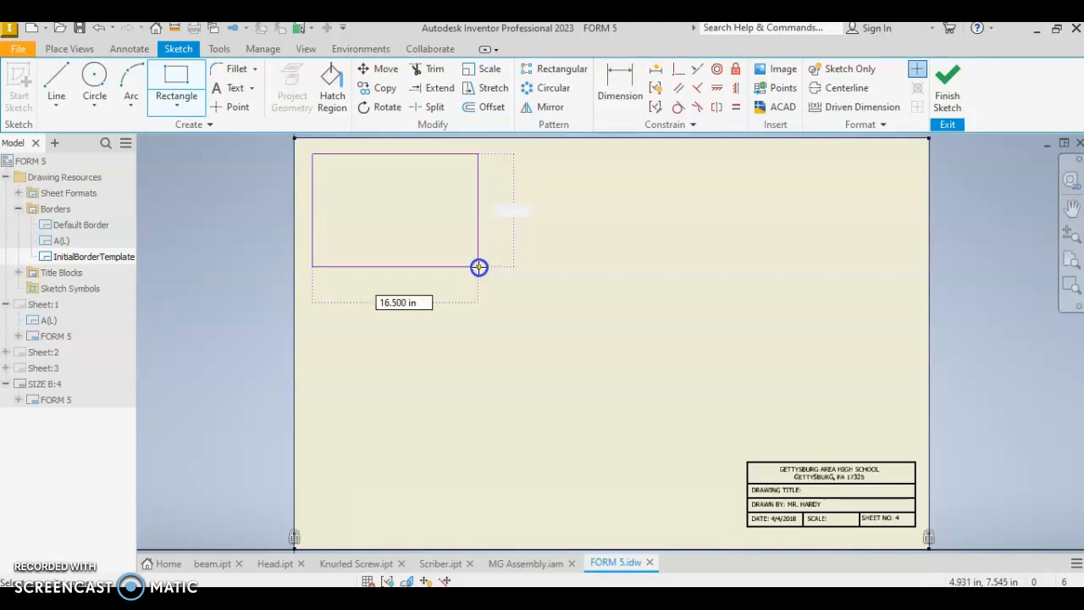
key("Tab")
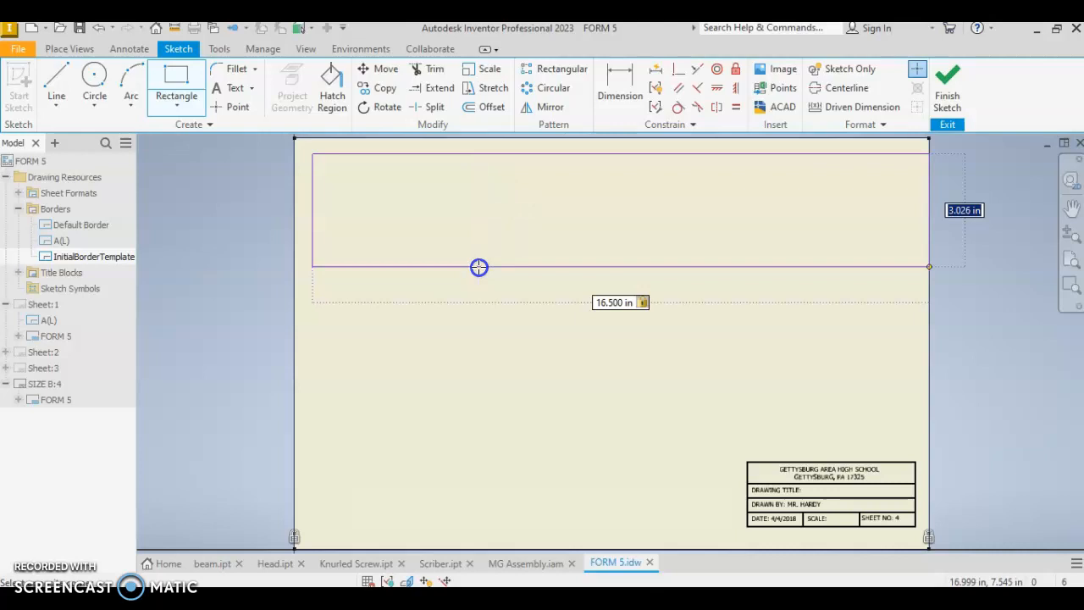
type("10")
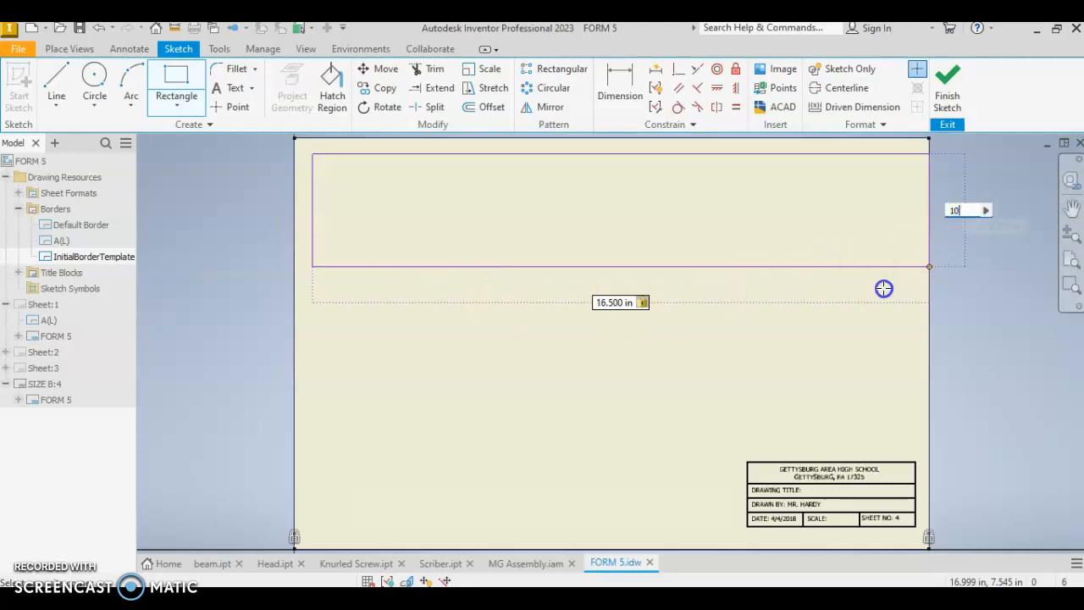
key("Return")
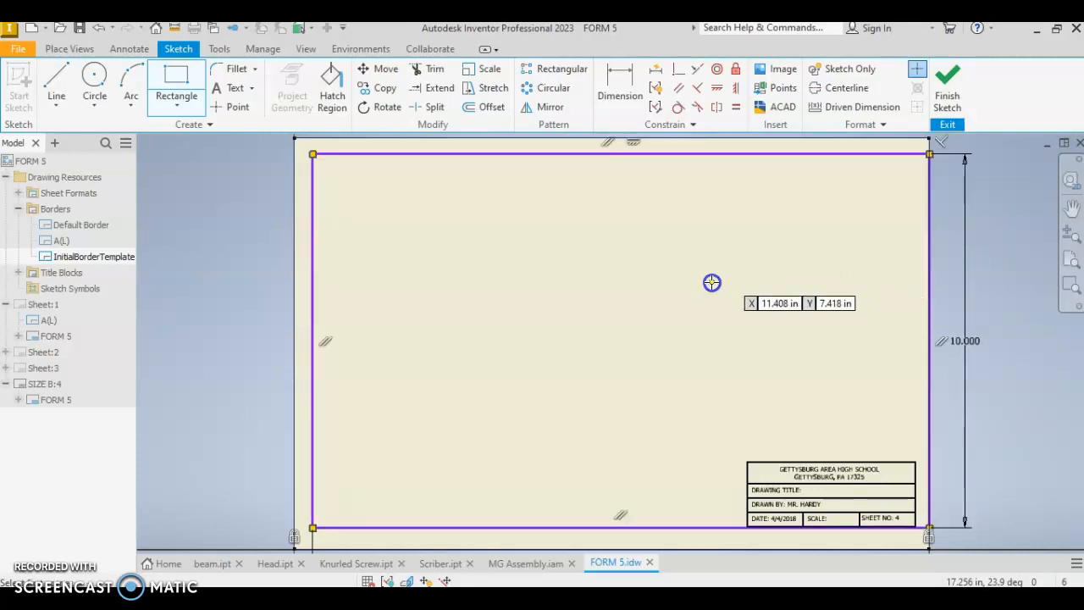
Dimension the rectangle's bottom edge 0.5 in from the sheet's lower-left corner point.
middle_click_drag(334, 472, 350, 422)
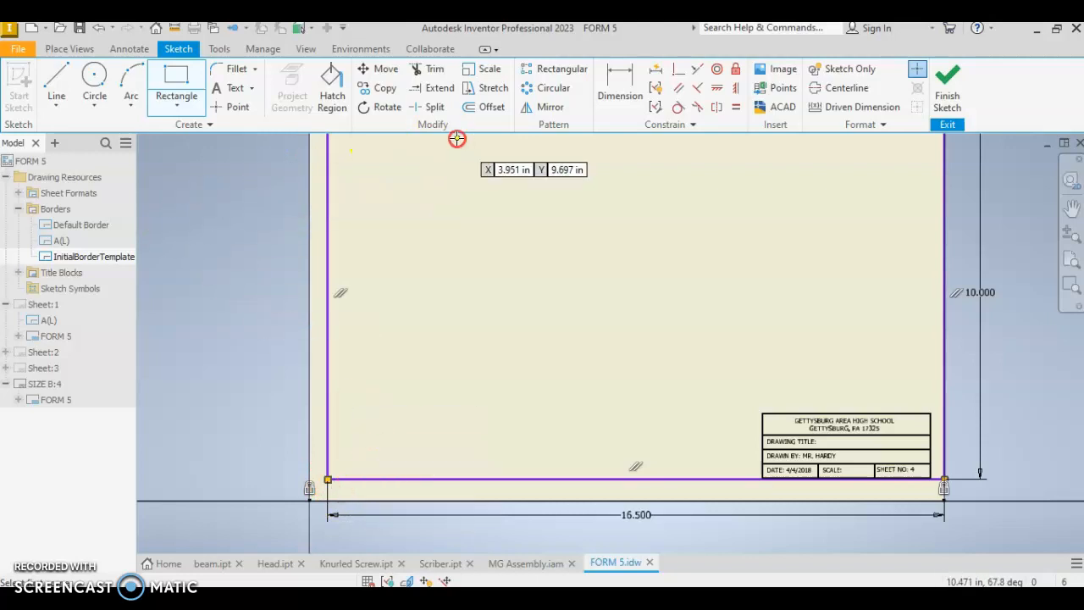
left_click(625, 78)
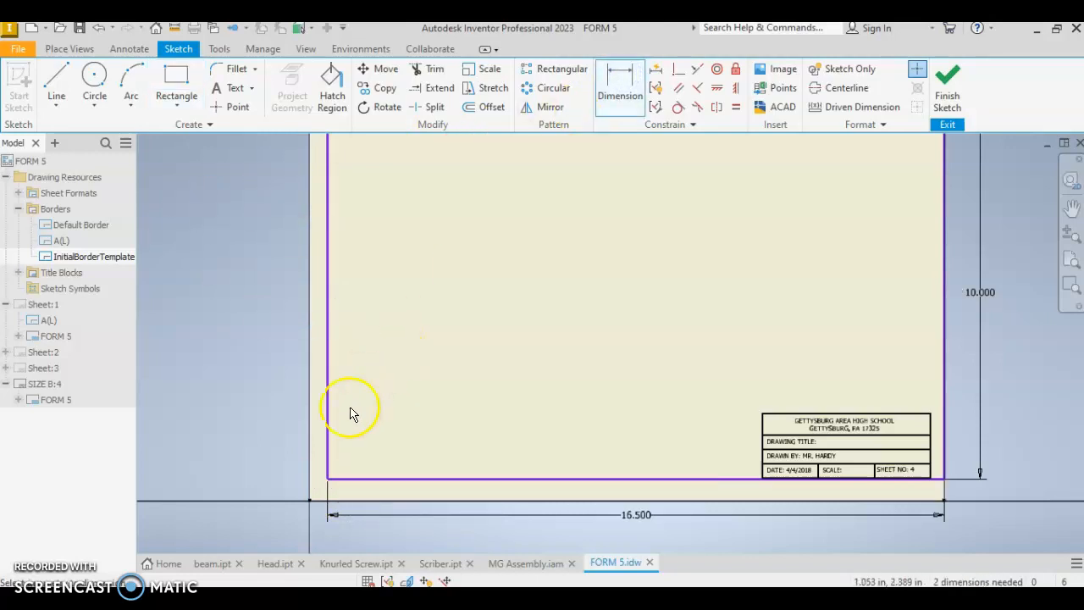
left_click(343, 480)
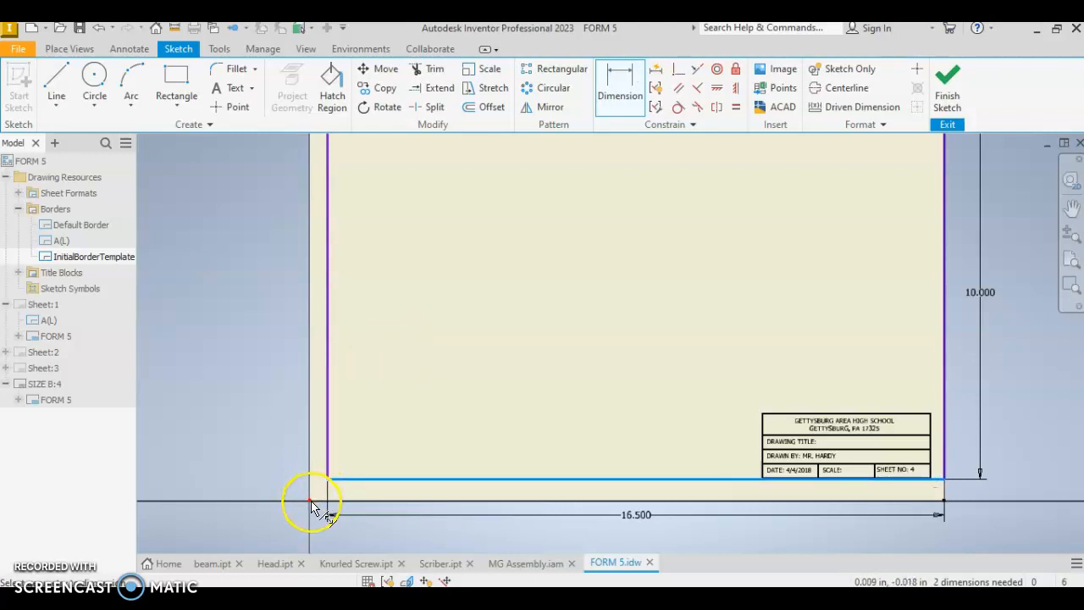
left_click(280, 488)
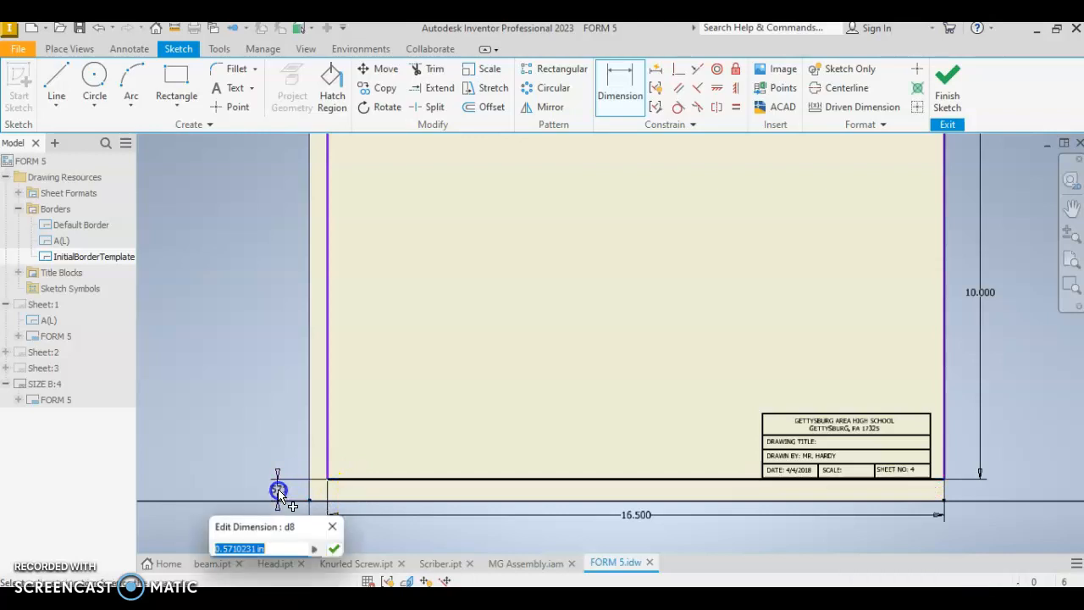
type(".")
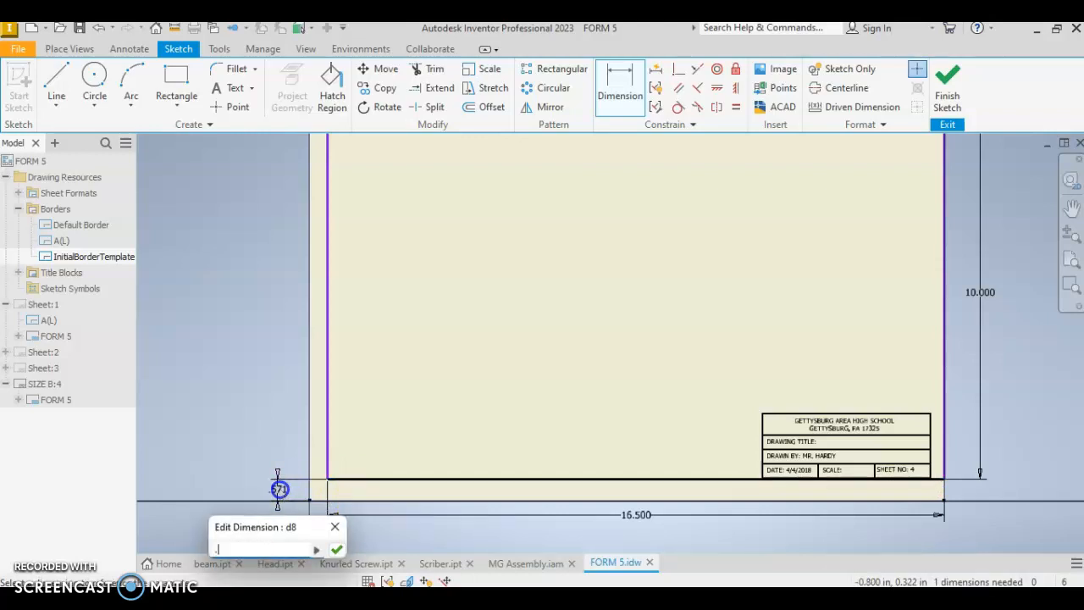
type("5")
key("Return")
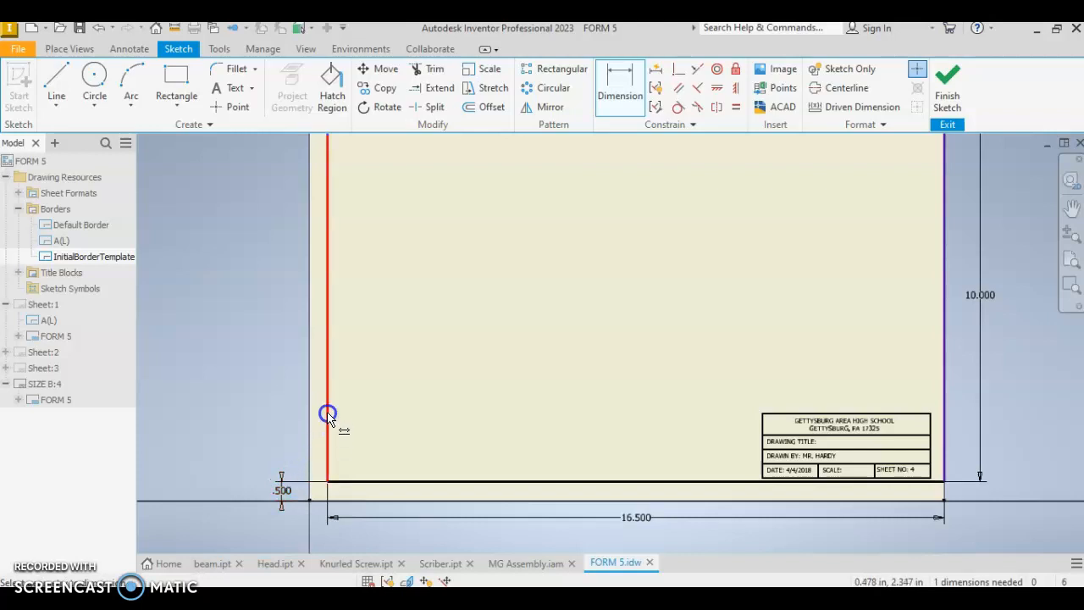
Dimension the border rectangle's left edge 0.25 in from the sheet's lower-left corner point.
left_click(328, 415)
left_click(310, 502)
left_click(273, 437)
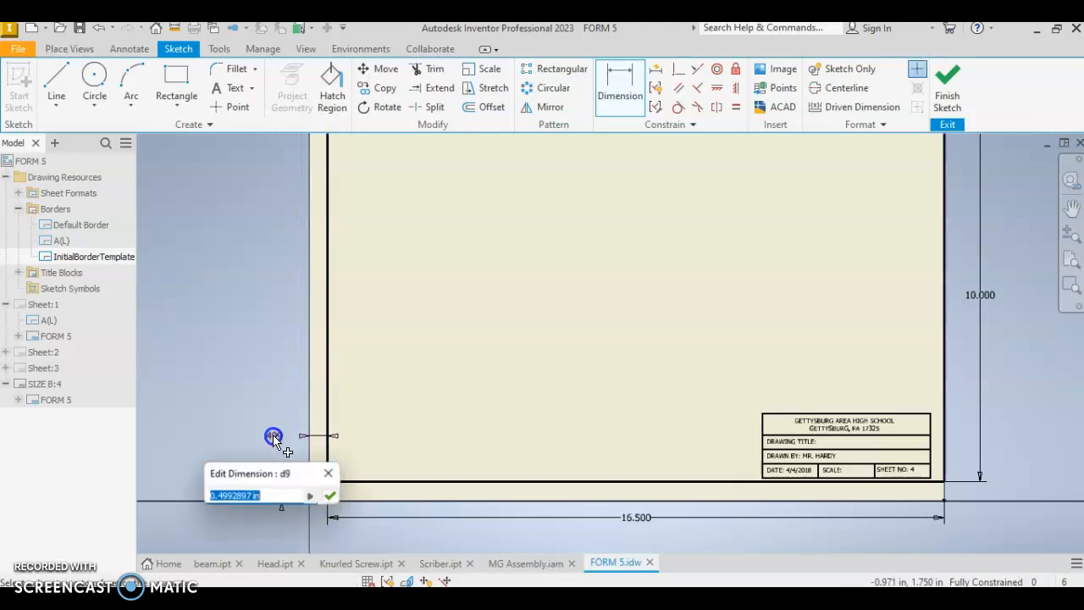
type(".2")
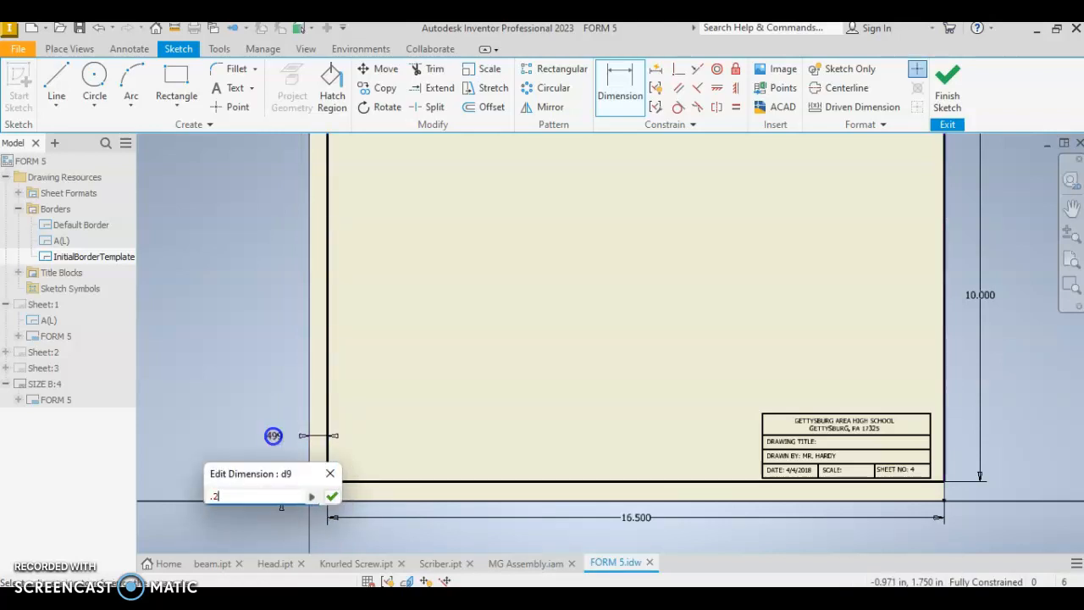
type("5")
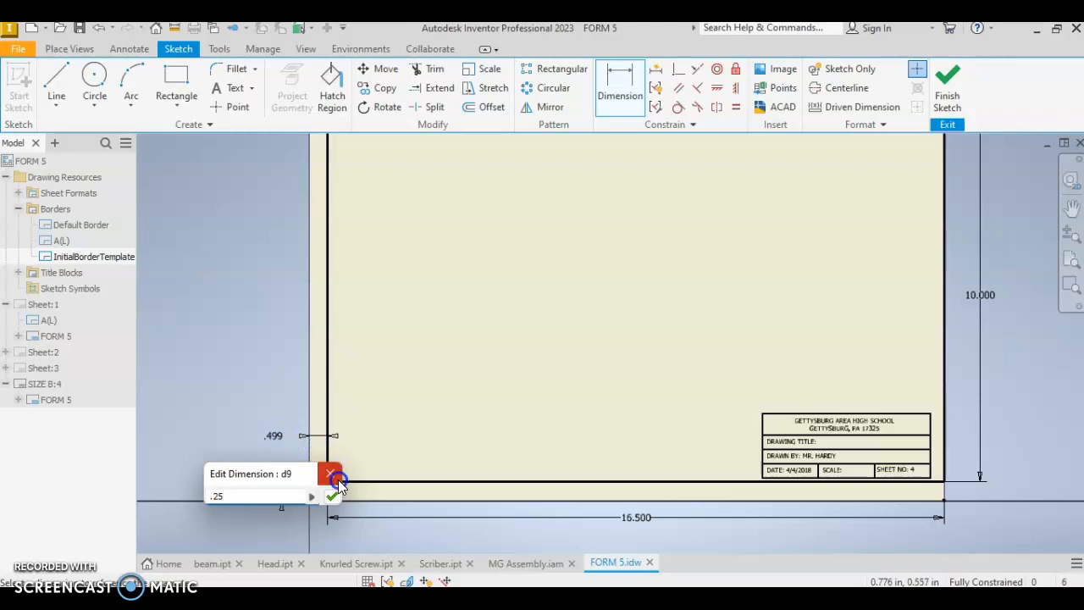
left_click(332, 496)
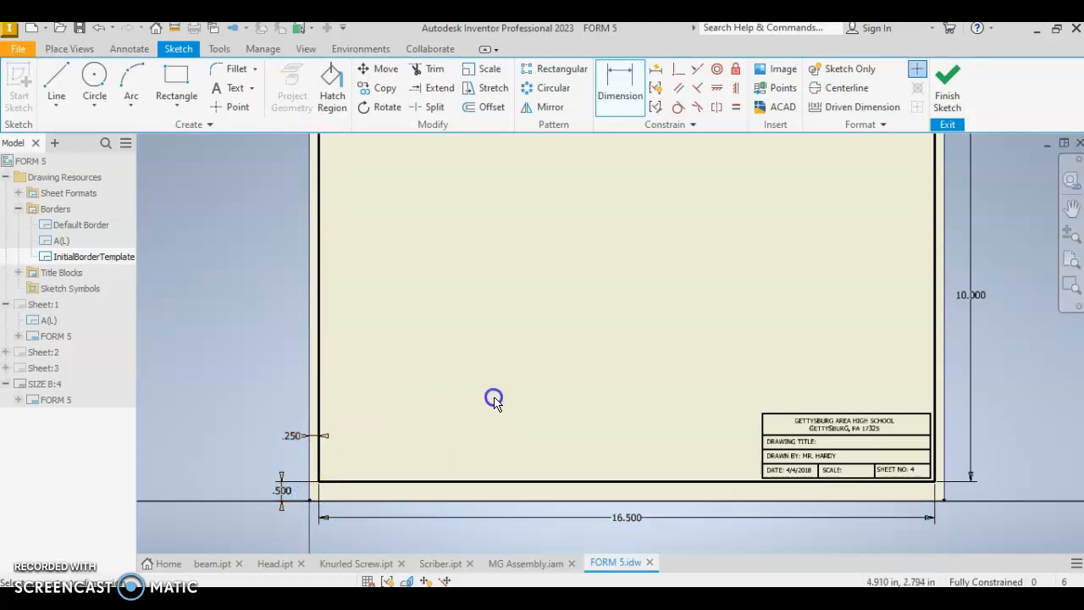
Finish the border sketch and save the border under the name B(L).
left_click(948, 95)
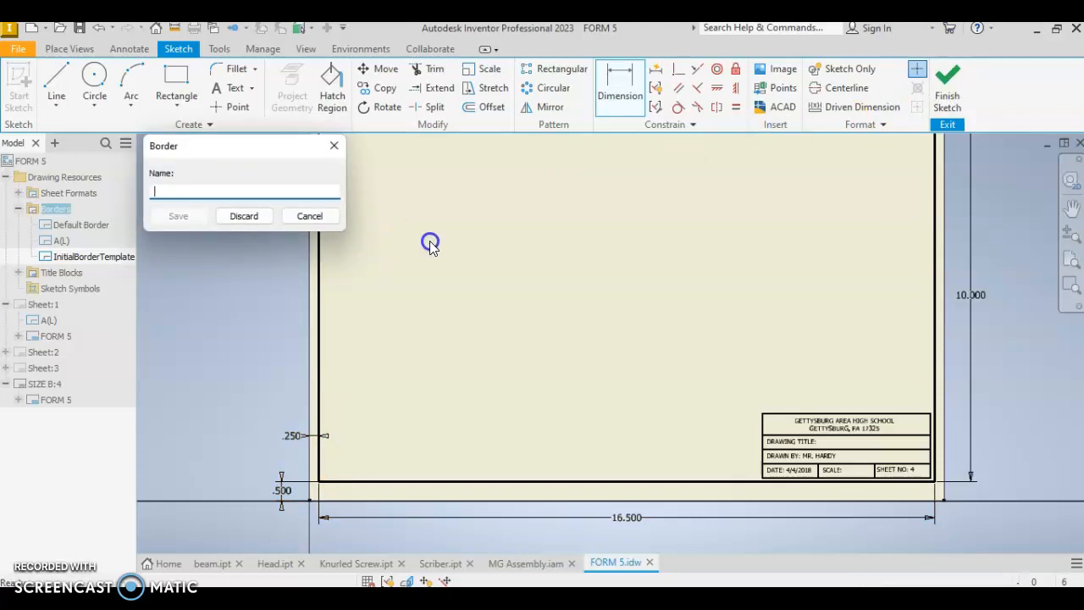
type("b")
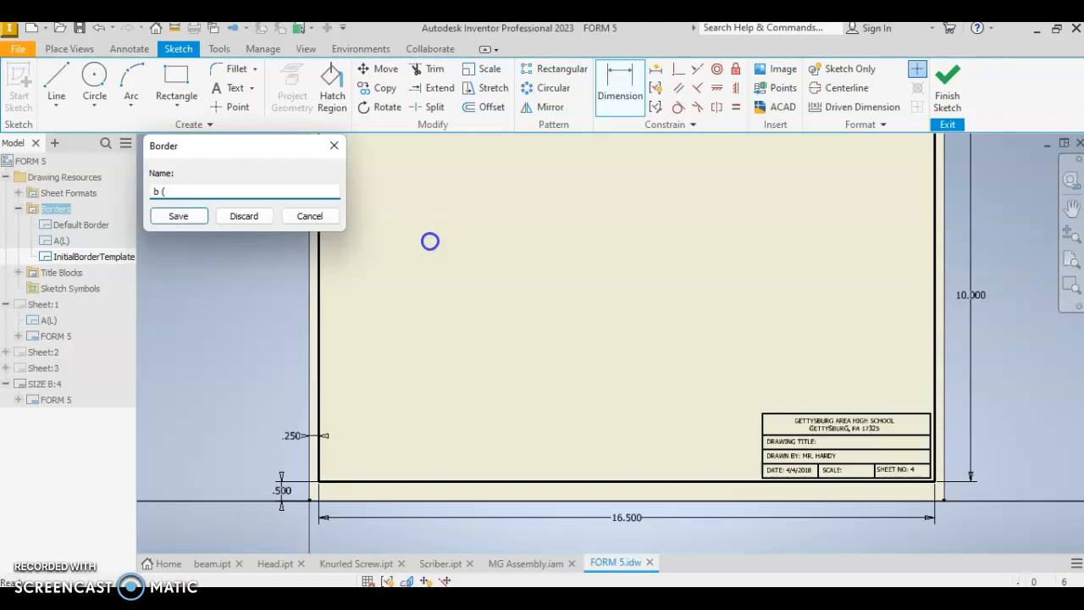
key("BackSpace")
type("B(L")
left_click(189, 218)
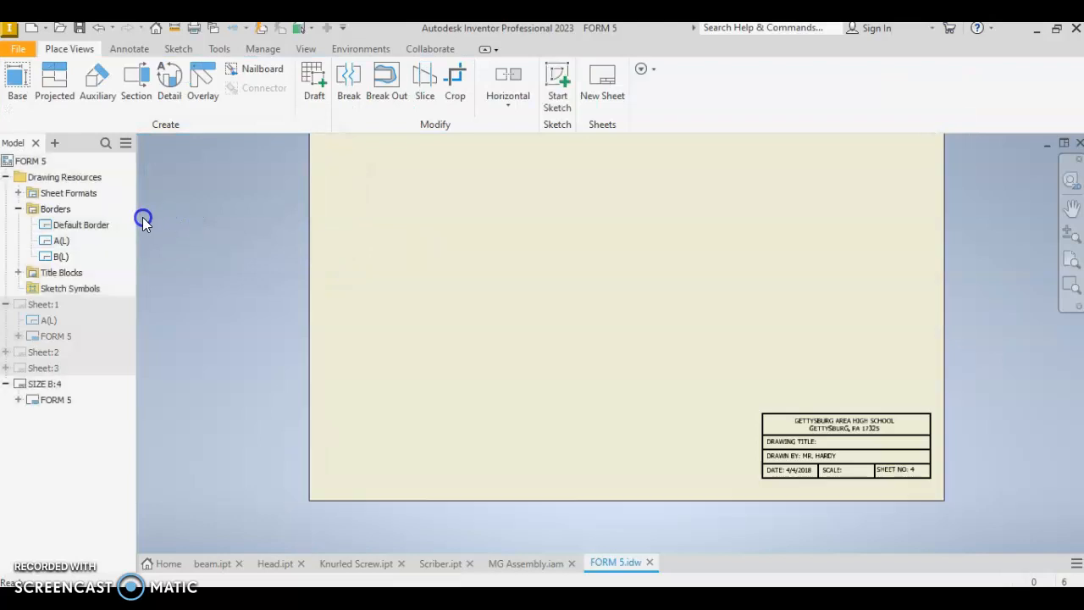
Insert the B(L) border on the SIZE B:4 sheet and check its fit around the title block.
double_click(49, 258)
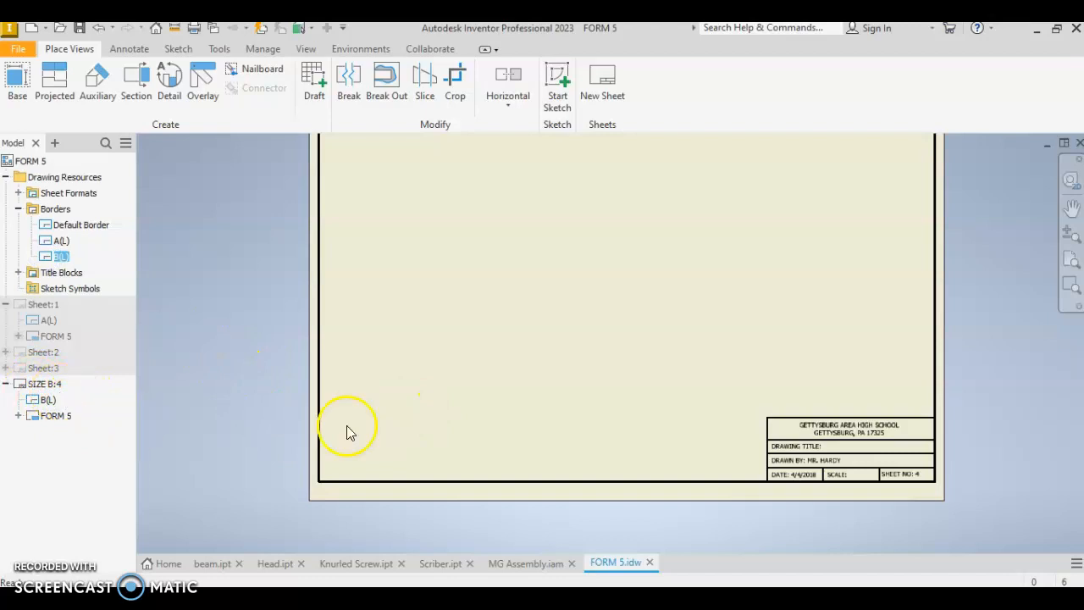
scroll(543, 432, "down", 3)
scroll(657, 453, "up", 3)
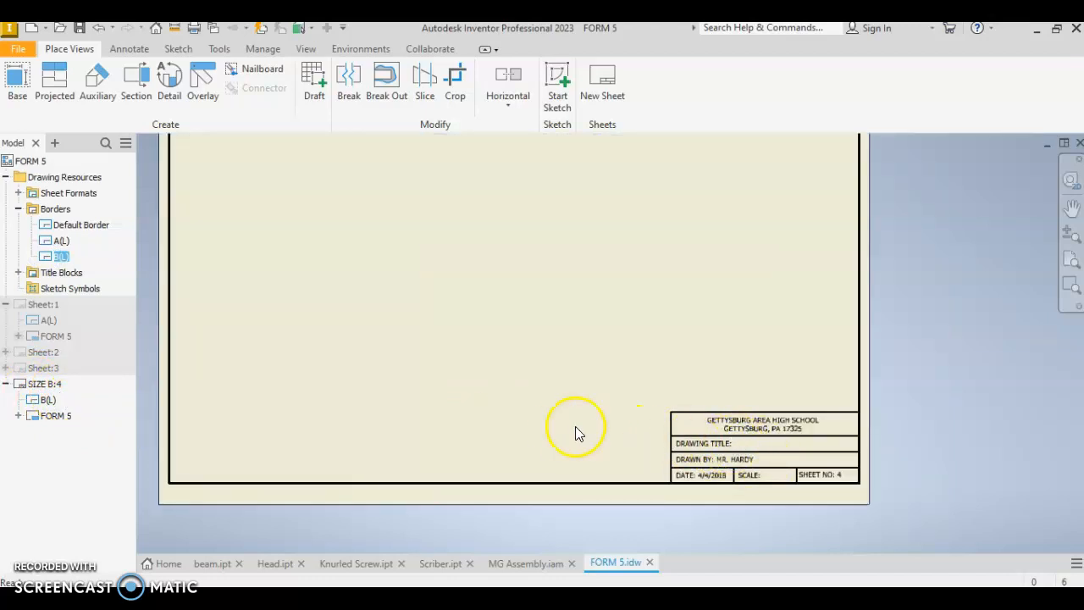
scroll(549, 430, "down", 3)
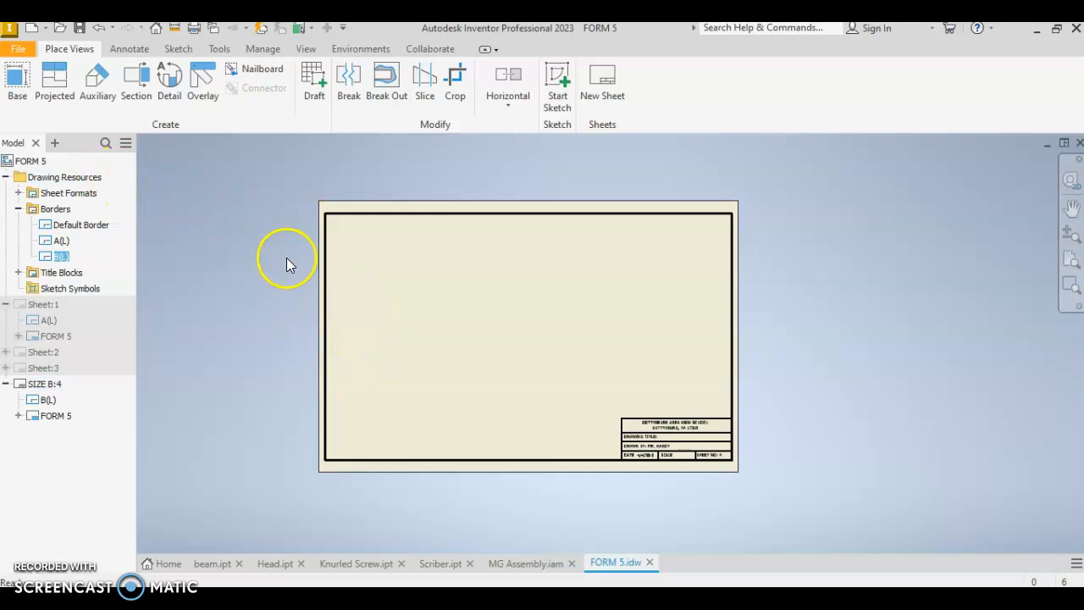
Start saving the FORM 5 drawing as a new file.
left_click(18, 49)
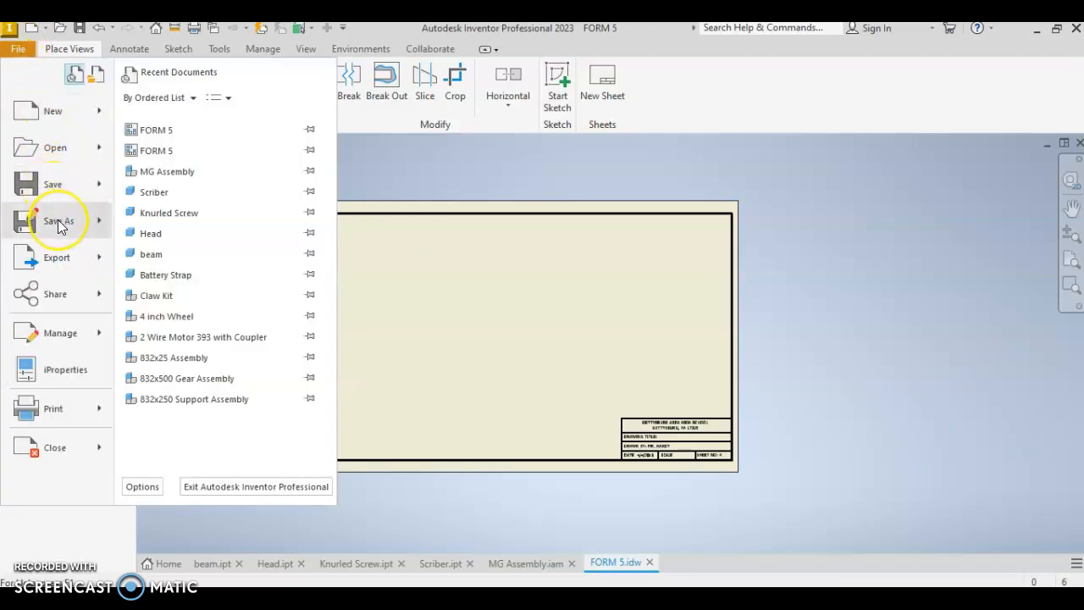
mouse_move(58, 220)
left_click(139, 111)
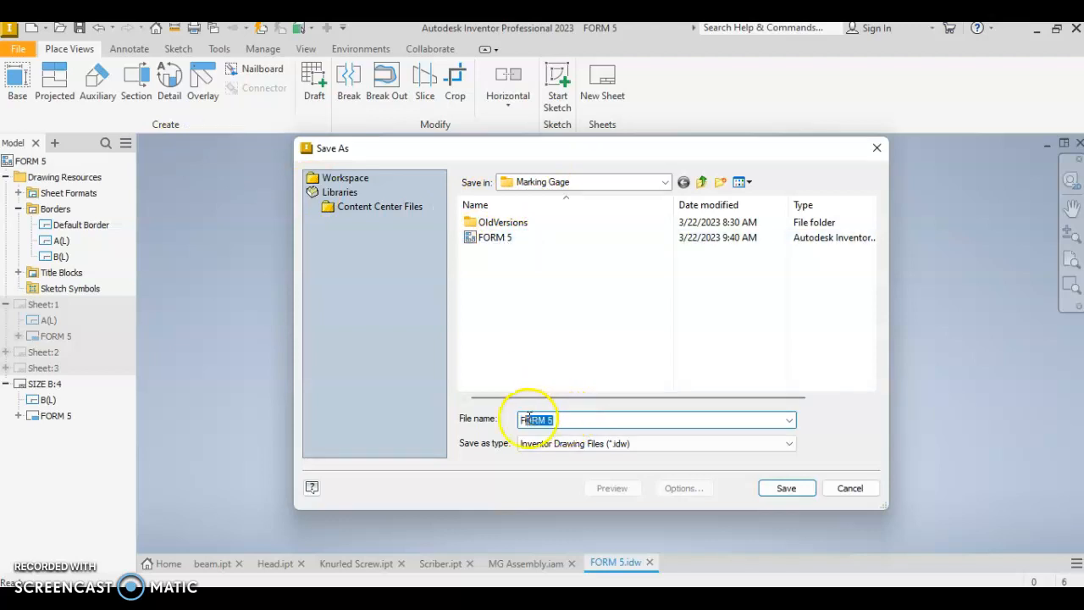
type("mARKING g")
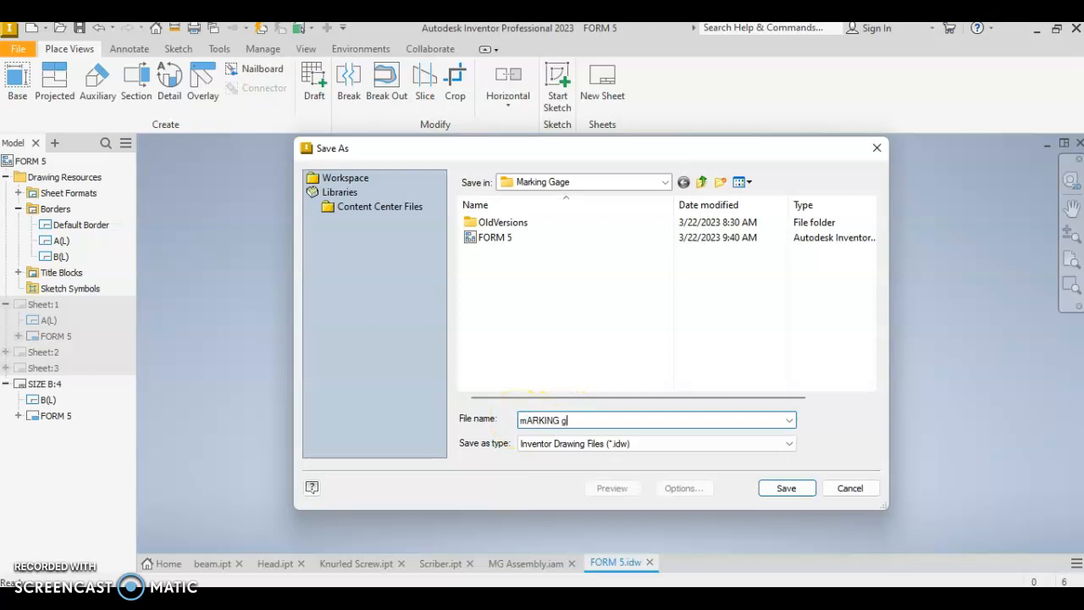
key("BackSpace")
key("BackSpace")
key("BackSpace")
key("BackSpace")
key("BackSpace")
key("BackSpace")
key("BackSpace")
key("BackSpace")
key("BackSpace")
key("BackSpace")
key("BackSpace")
Name the file MG LAYOUT and save it as an Inventor drawing (.idw) in the Marking Gage folder.
type("M")
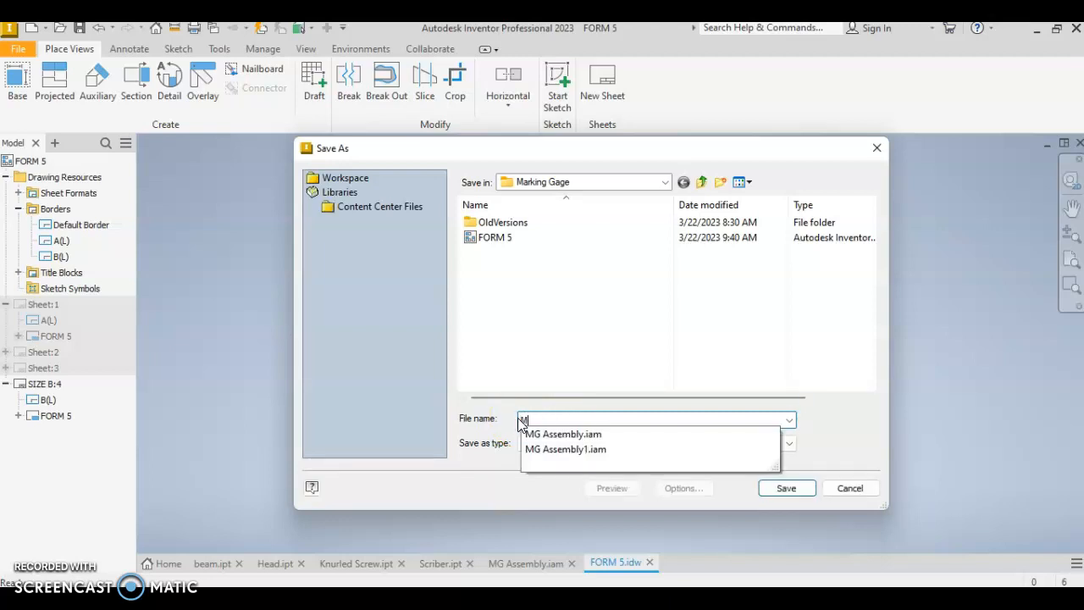
type("G LAYOUT")
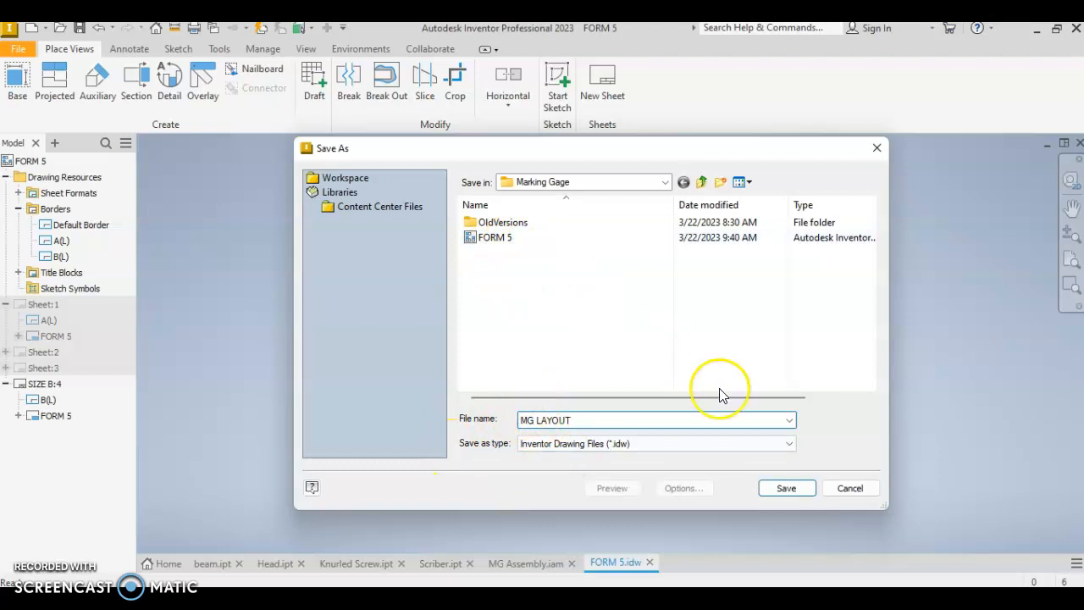
left_click(784, 490)
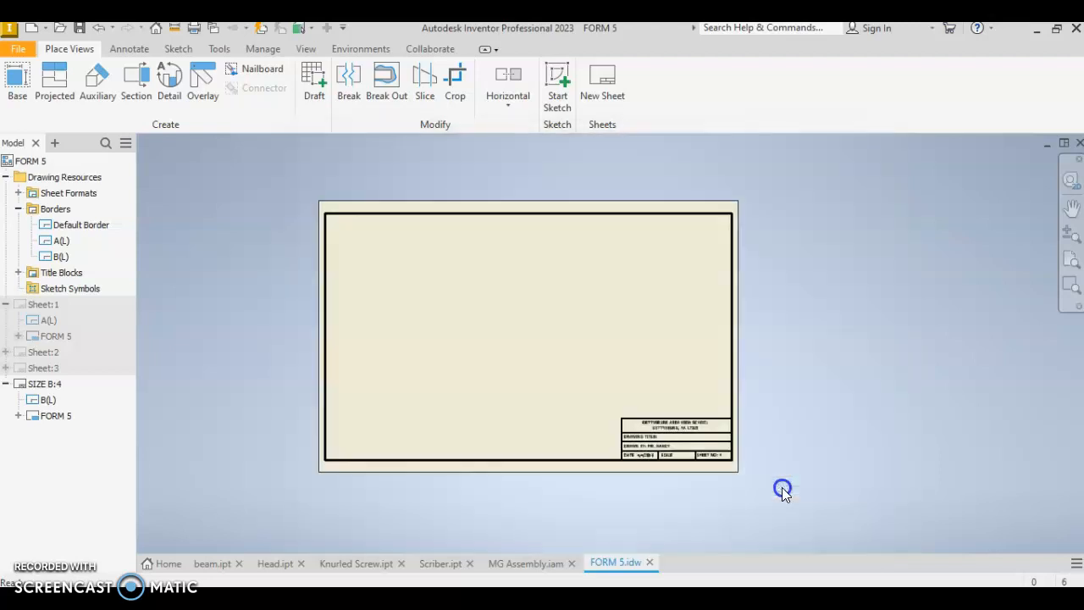